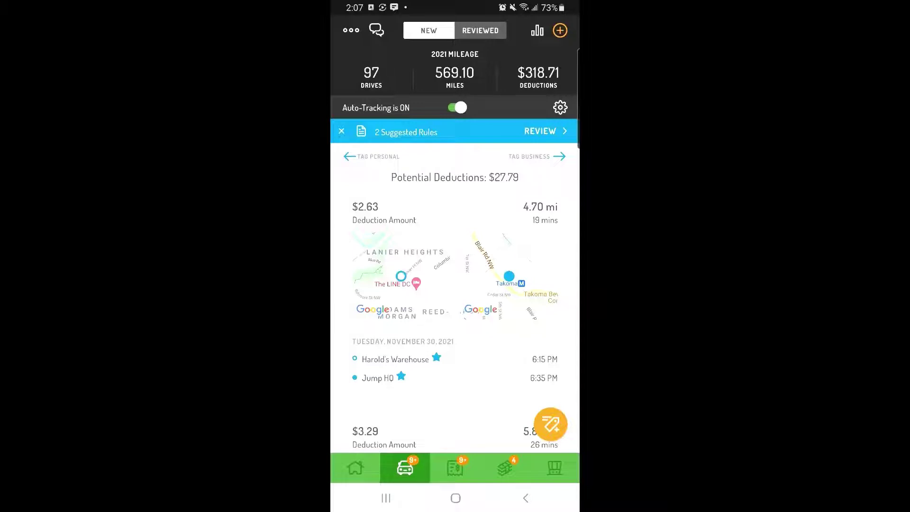
pyautogui.scroll(-2, 456, 299)
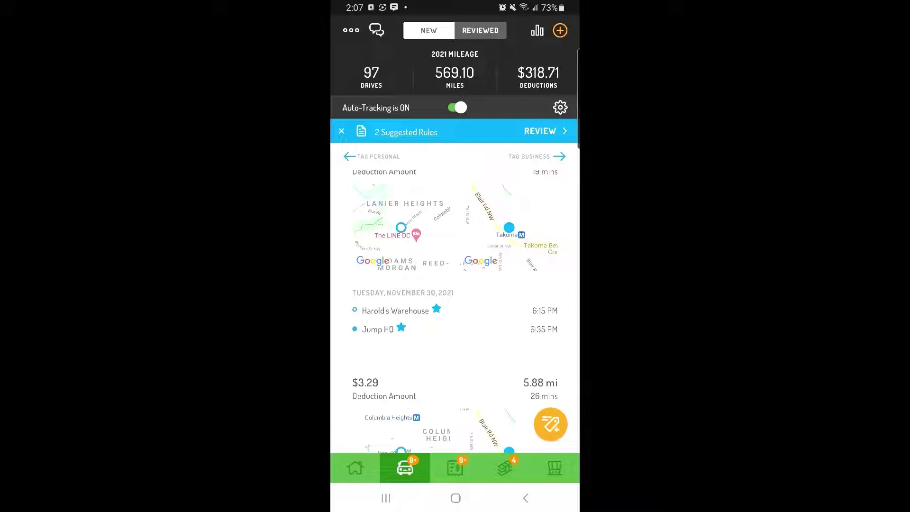
# - Tag the Harold's Warehouse to Jump HQ drive as Jump! business with a client and auto-tag the route
pyautogui.moveTo(370, 228); pyautogui.dragTo(498, 228)
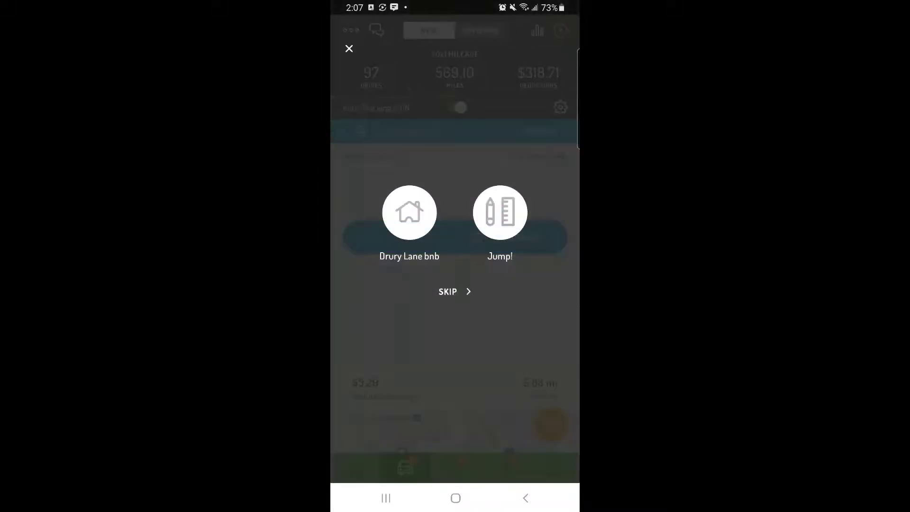
pyautogui.click(500, 213)
pyautogui.click(456, 136)
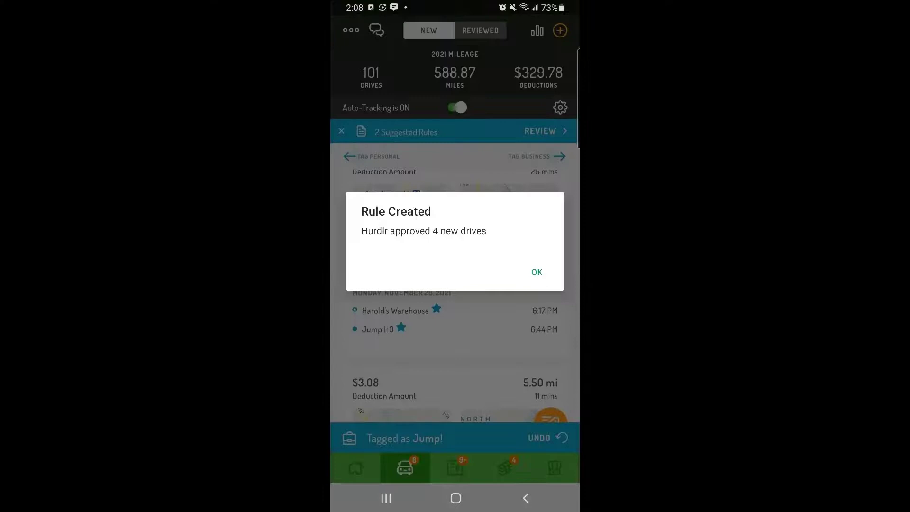
pyautogui.click(537, 272)
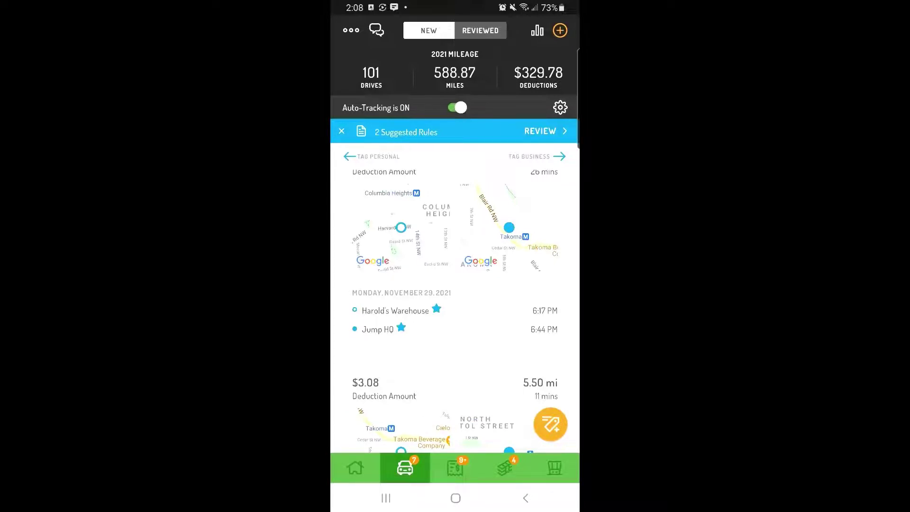
# - Review the suggested rules and approve the Jump HQ to U-Haul rule
pyautogui.click(541, 131)
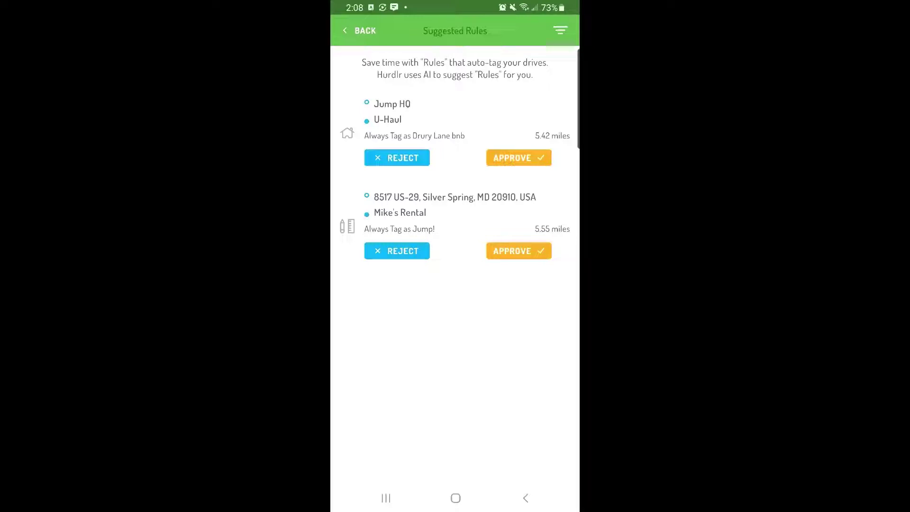
pyautogui.click(519, 157)
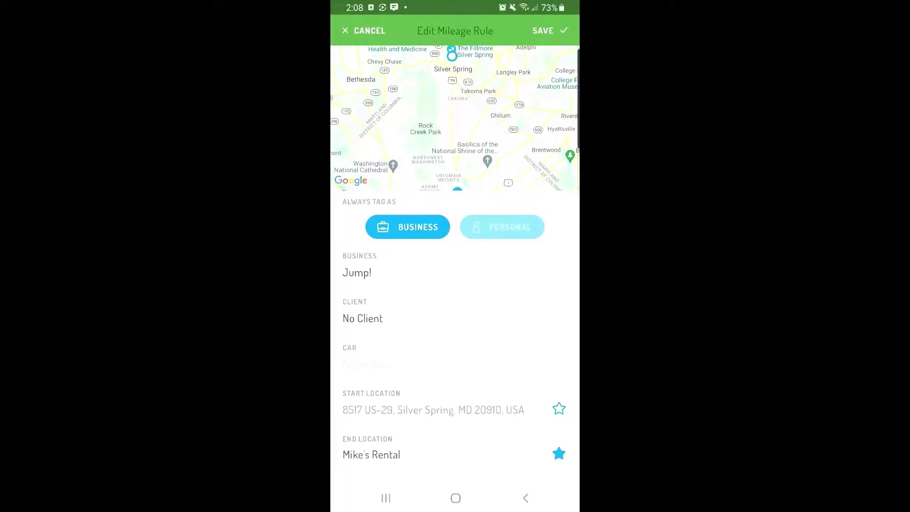
pyautogui.scroll(-1, 455, 321)
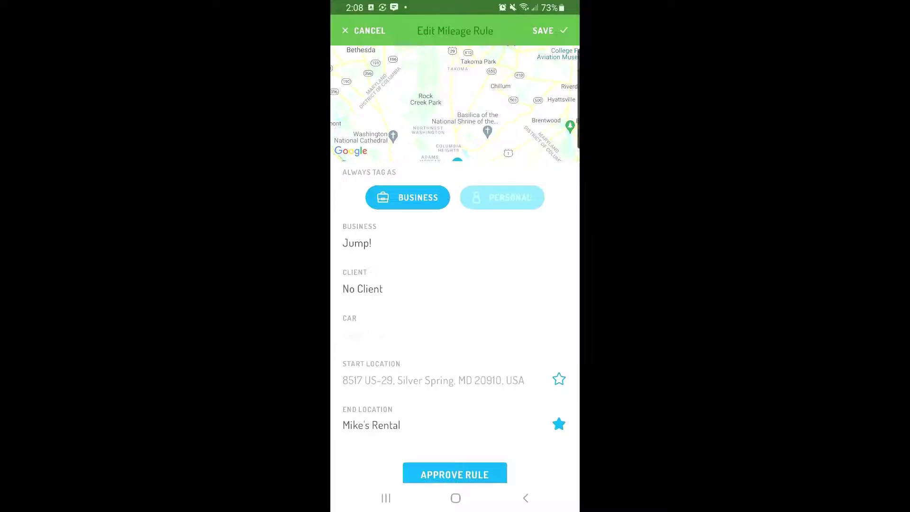
# - Assign Company Car to the Silver Spring to Mike's Rental rule and approve it
pyautogui.click(455, 327)
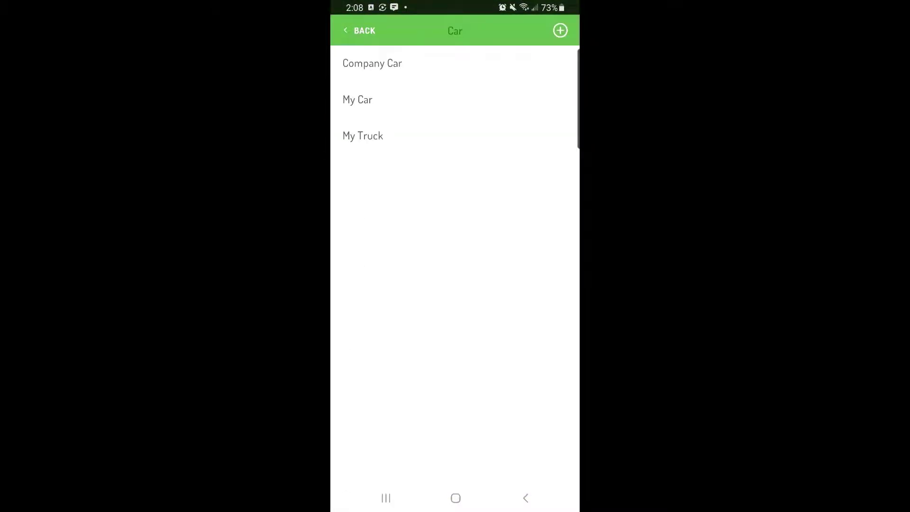
pyautogui.click(427, 63)
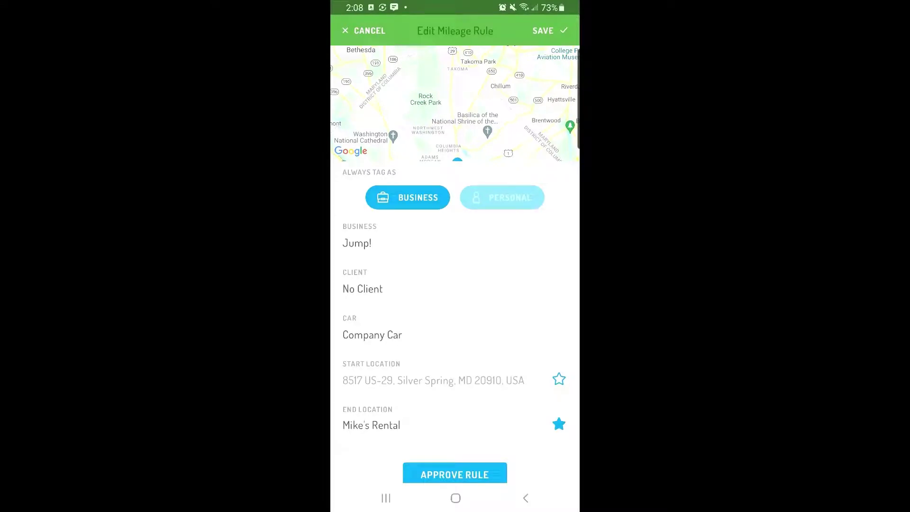
pyautogui.click(454, 474)
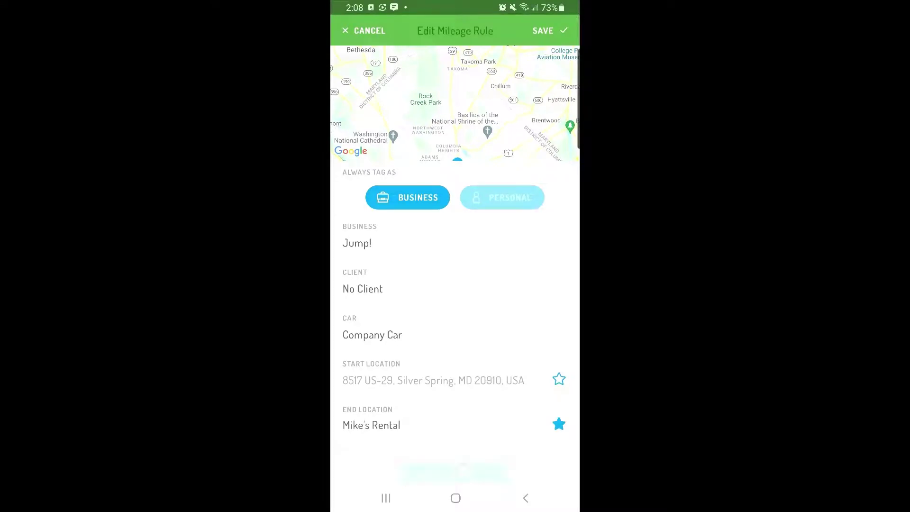
# - Start a new mileage rule for the Edu Center favorite location from Mileage Settings
pyautogui.click(561, 108)
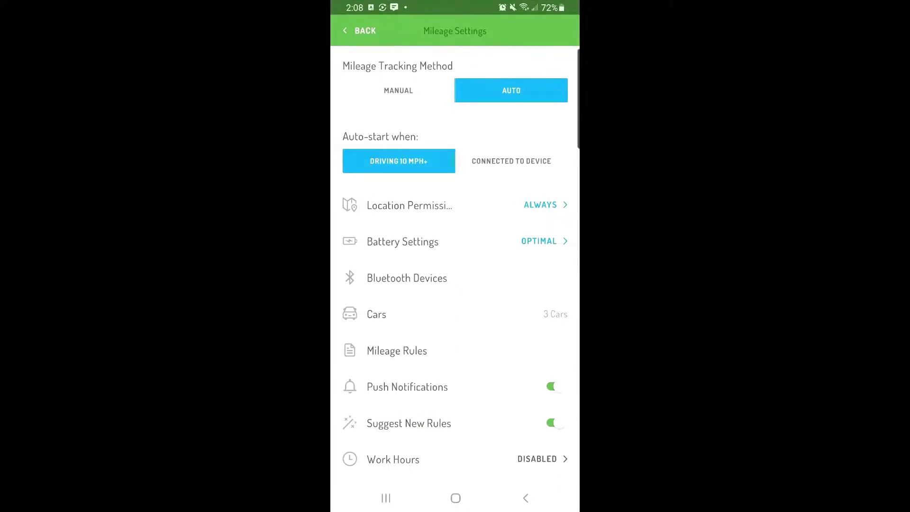
pyautogui.scroll(-2, 455, 285)
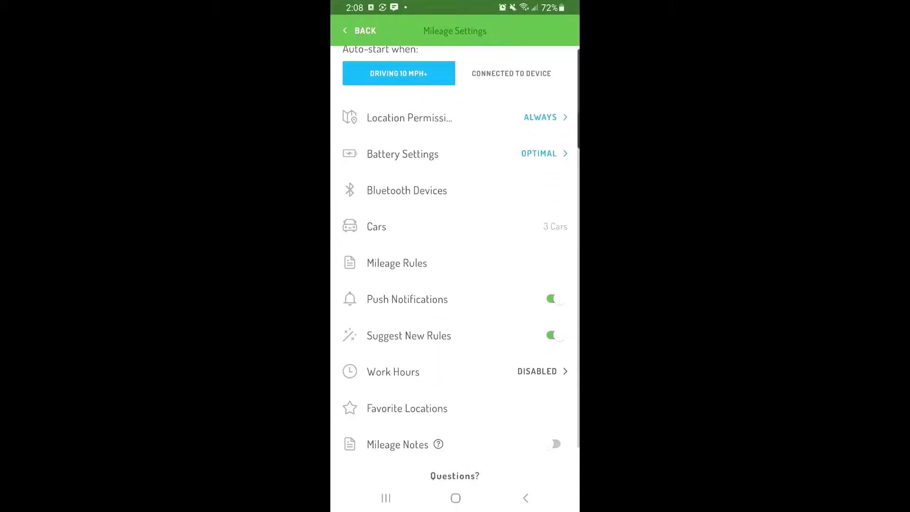
pyautogui.click(413, 407)
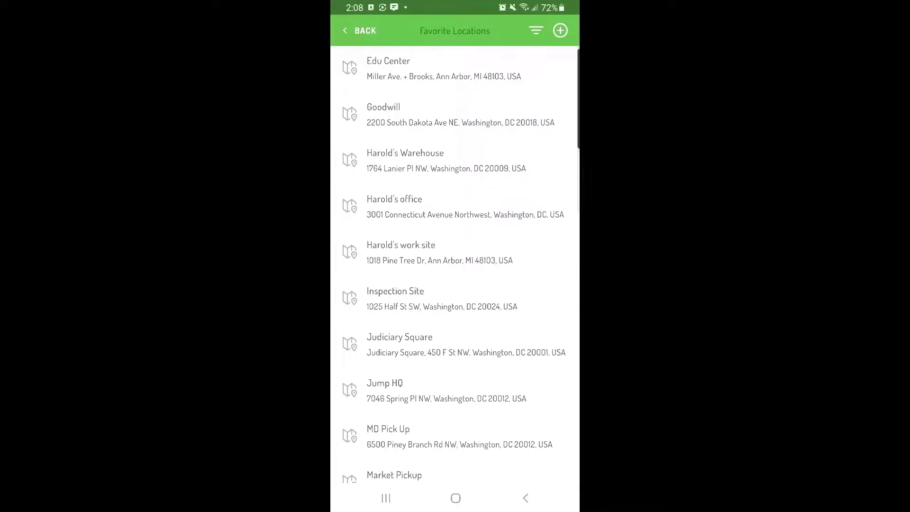
pyautogui.click(444, 68)
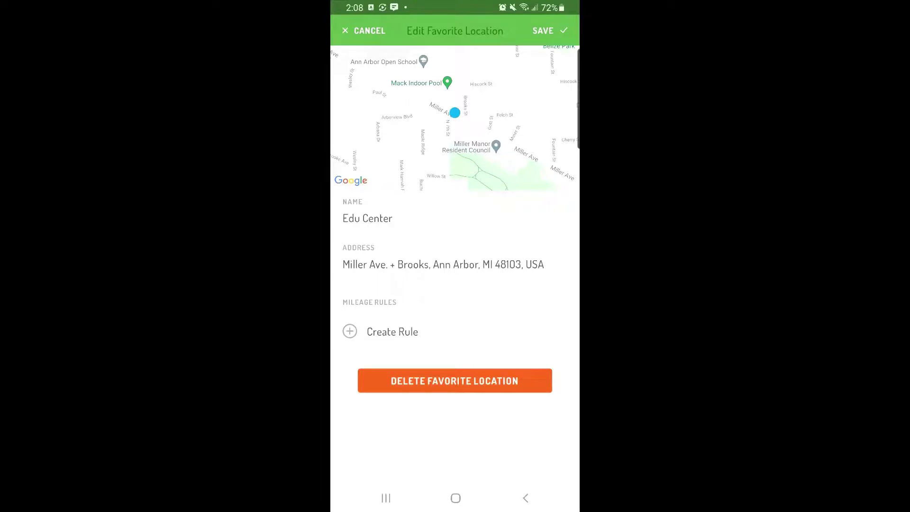
pyautogui.click(392, 331)
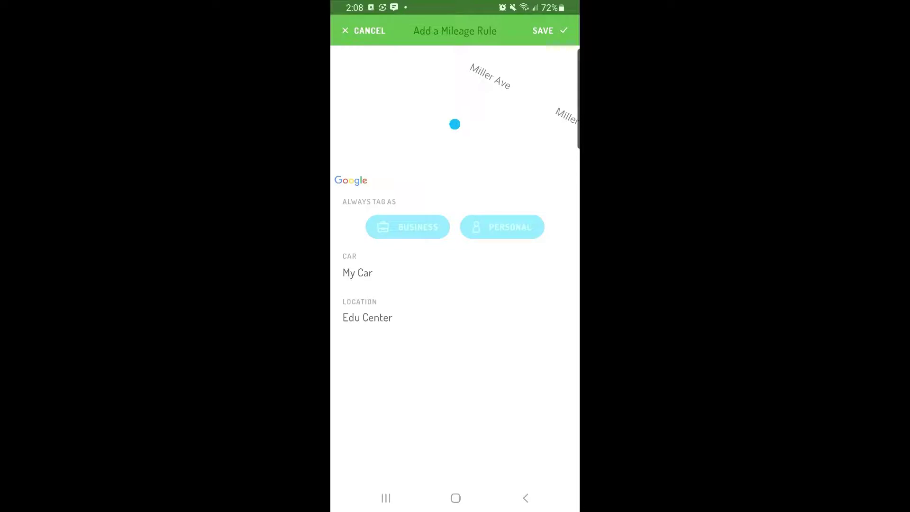
# - Make the rule tag drives as Drury Lane bnb business with My Truck and save it
pyautogui.click(408, 227)
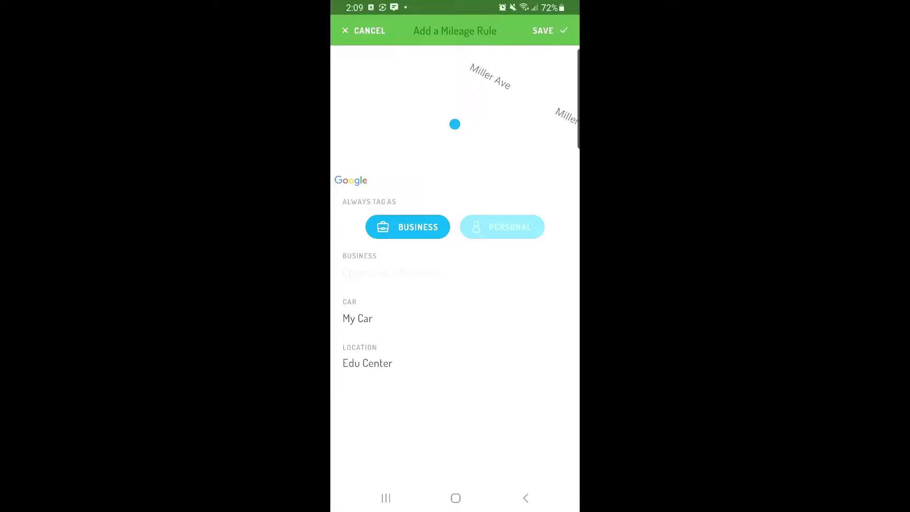
pyautogui.click(398, 272)
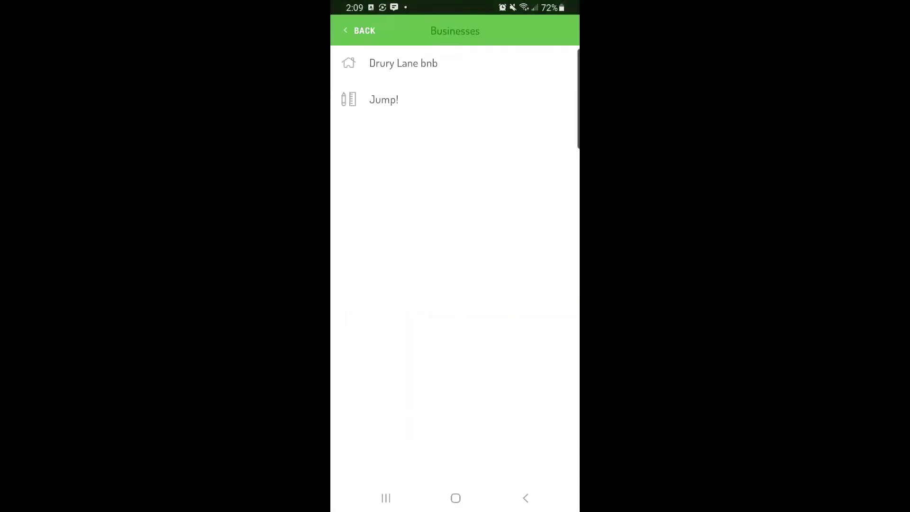
pyautogui.click(403, 64)
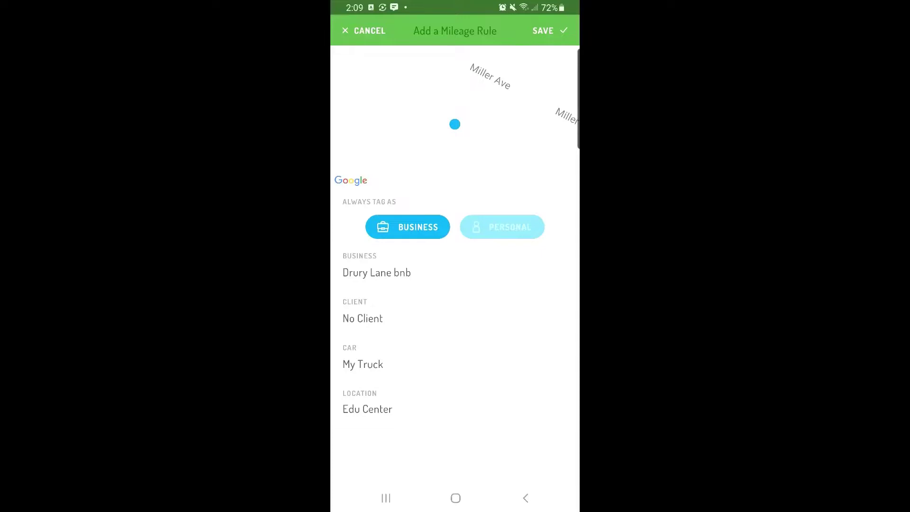
pyautogui.click(549, 30)
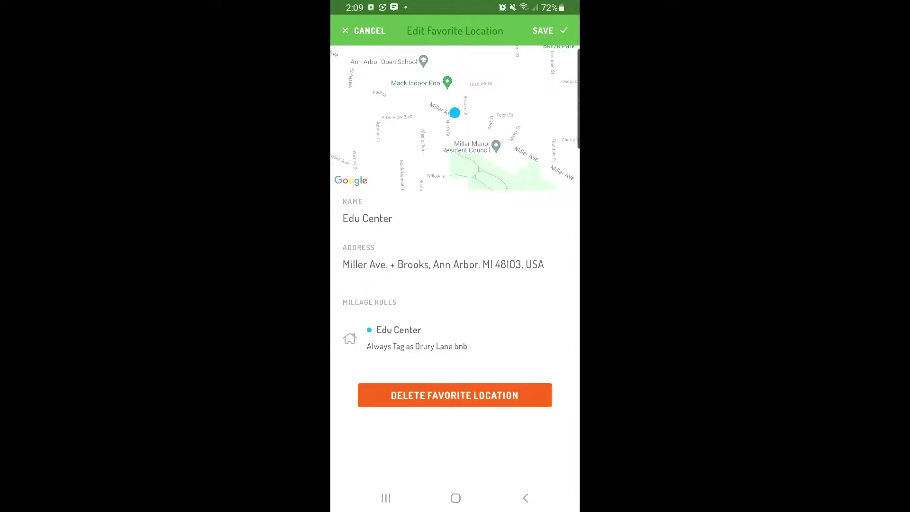
# - Save the Edu Center location and show the active mileage rules
pyautogui.click(547, 31)
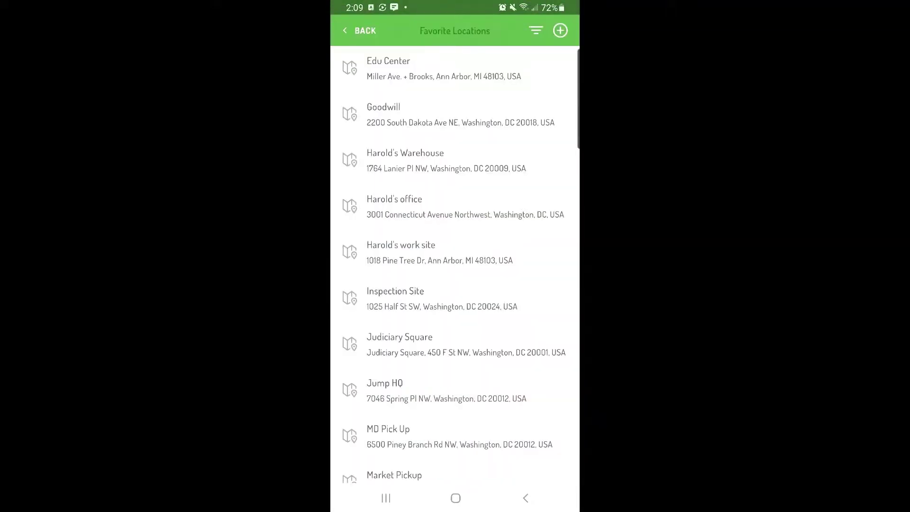
pyautogui.click(359, 30)
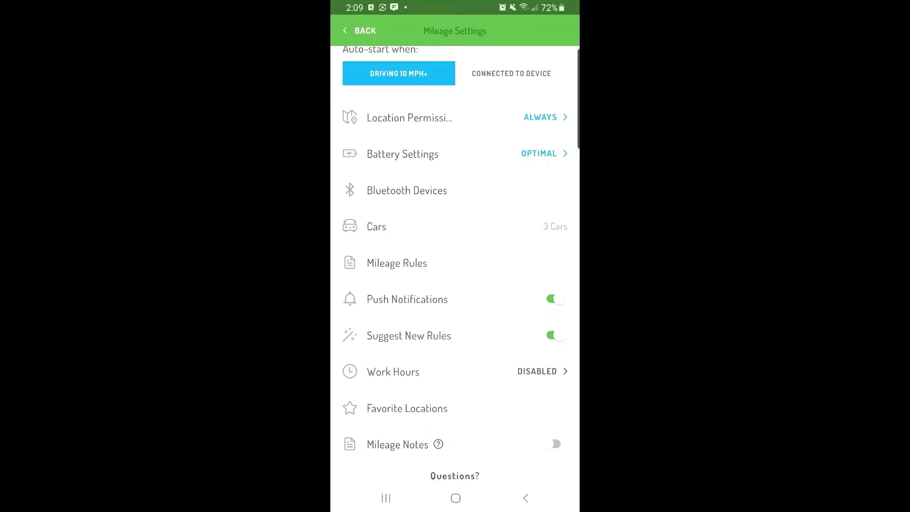
pyautogui.click(396, 263)
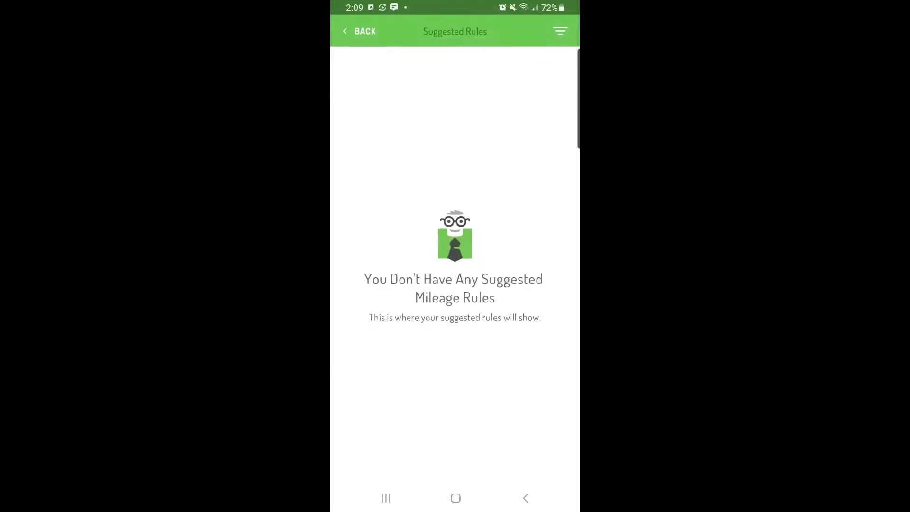
pyautogui.click(561, 31)
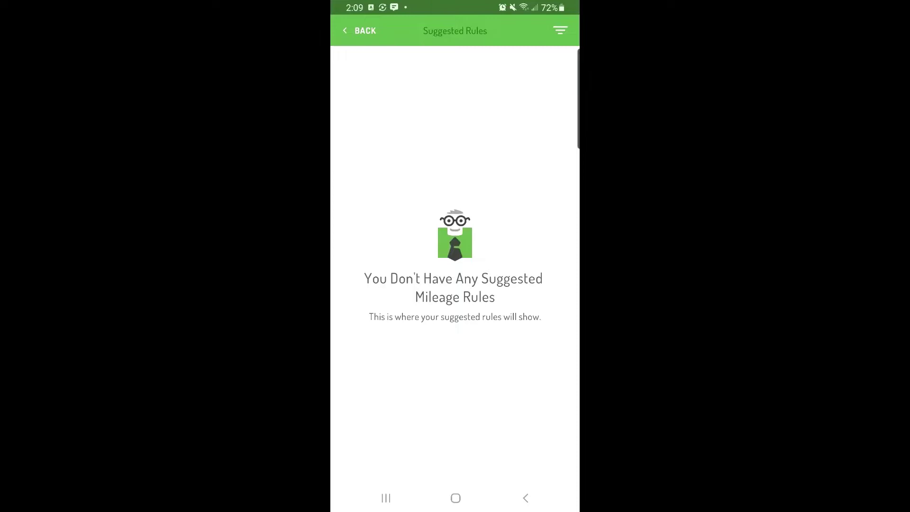
pyautogui.click(520, 64)
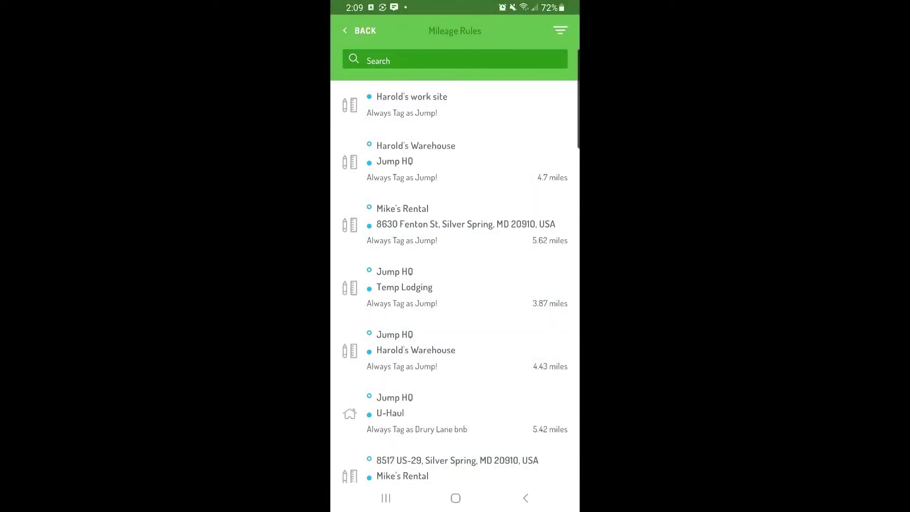
pyautogui.scroll(-2, 456, 284)
# - Inspect the Jump HQ to Harold's Warehouse rule unchanged and return to the drives list
pyautogui.click(455, 273)
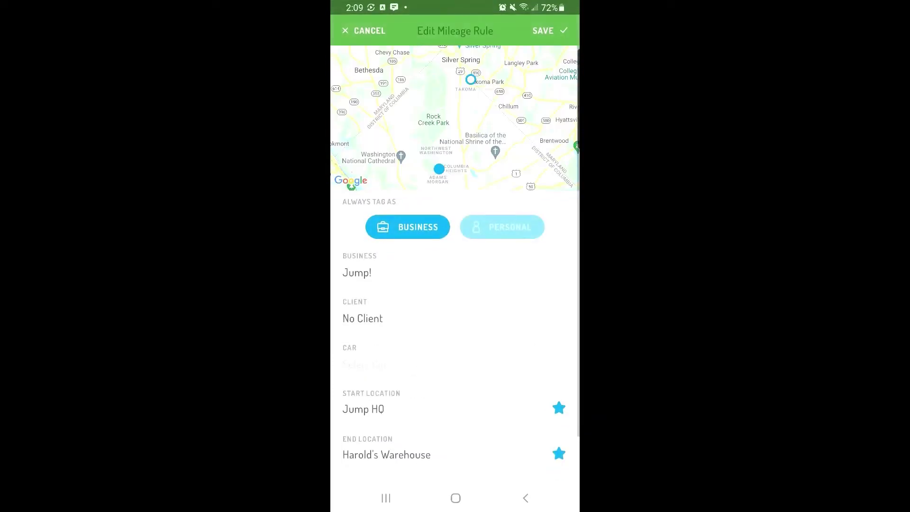
pyautogui.scroll(-2, 456, 284)
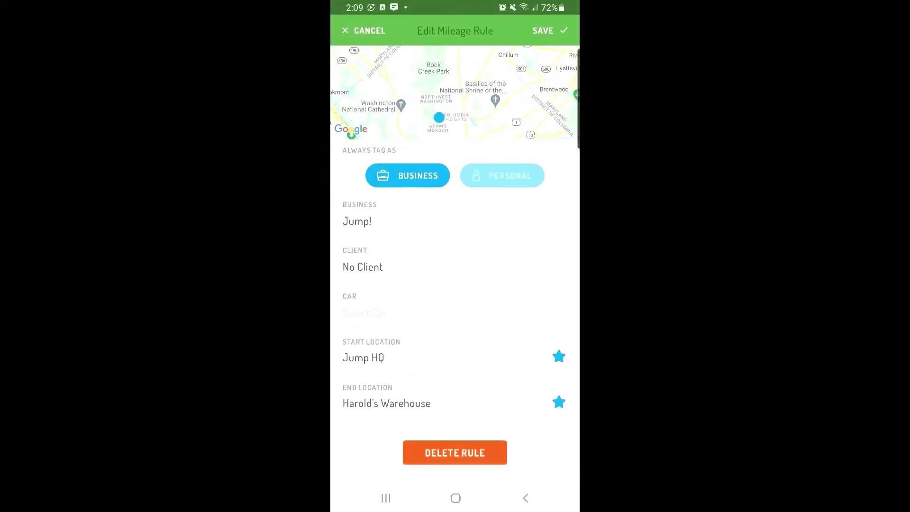
pyautogui.click(364, 30)
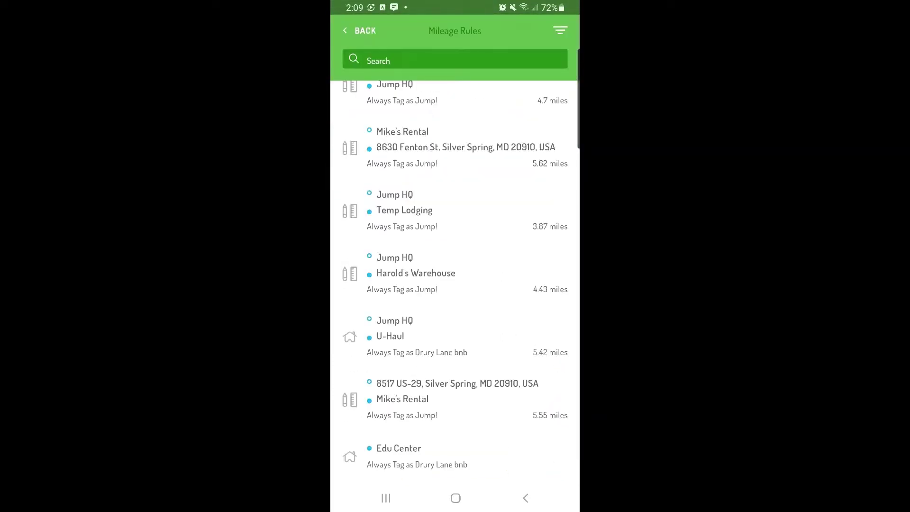
pyautogui.click(359, 31)
pyautogui.click(364, 31)
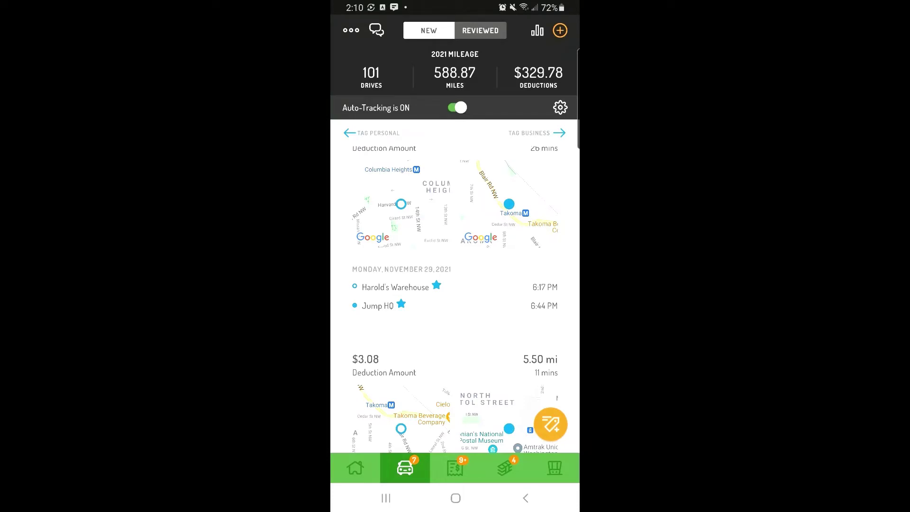
# - Bring up the in-app support chat from the drives screen
pyautogui.click(376, 30)
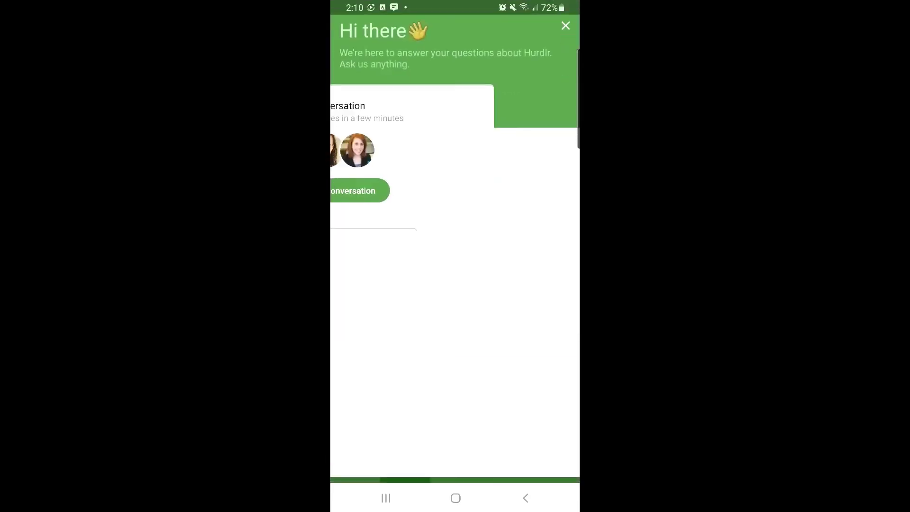